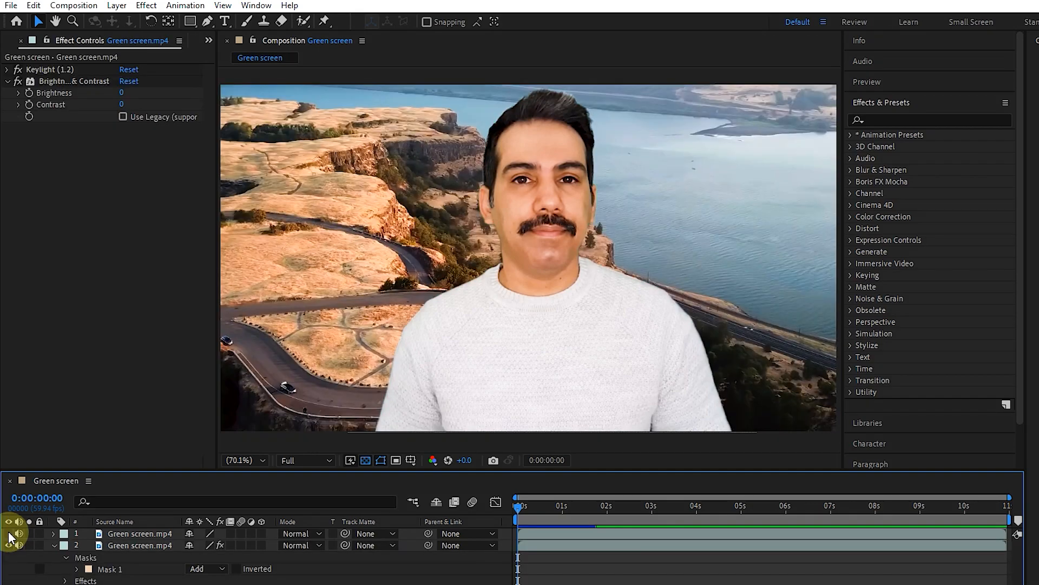
Compare the original green-screen footage with the finished composite by toggling the top layer's visibility
click(8, 534)
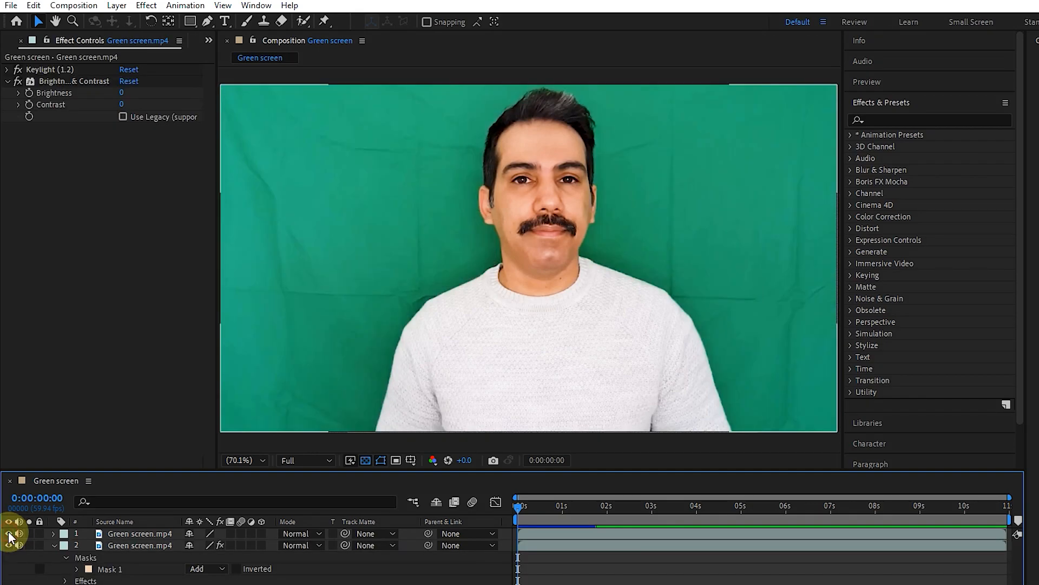
click(8, 534)
click(9, 534)
click(9, 534)
click(8, 534)
click(9, 534)
click(9, 534)
click(8, 534)
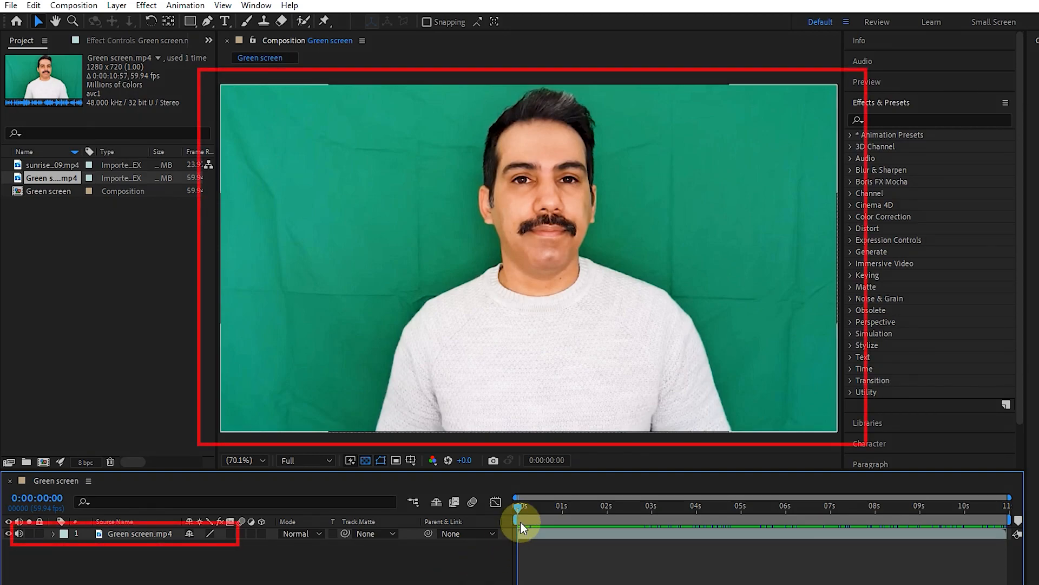
Draw a closed Pen mask around the man on the Green screen.mp4 layer, leaving a green margin around his outline
mouse_move(517, 507)
mouse_down()
mouse_move(689, 495)
mouse_move(511, 486)
mouse_up()
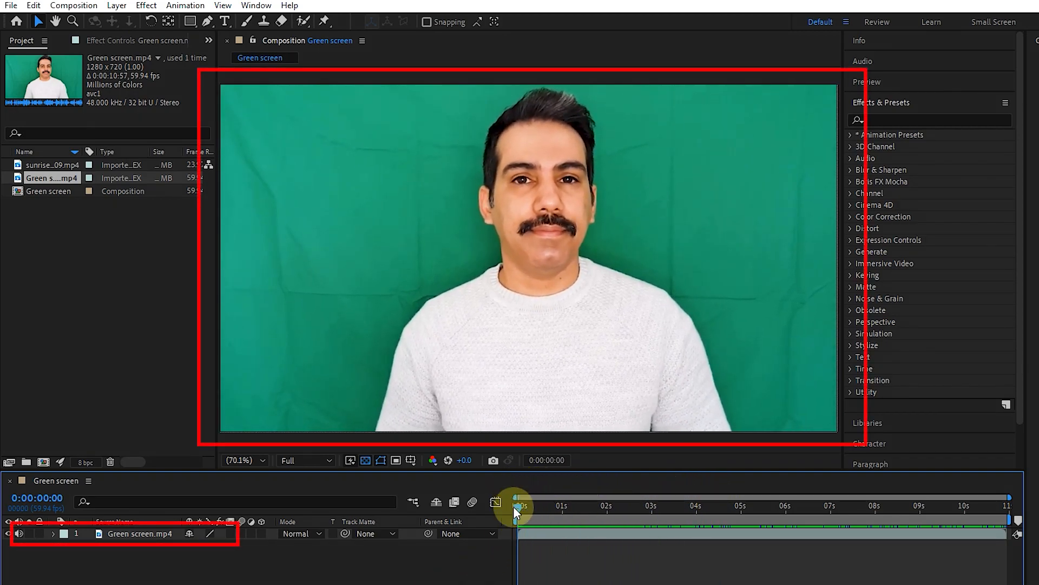
click(127, 533)
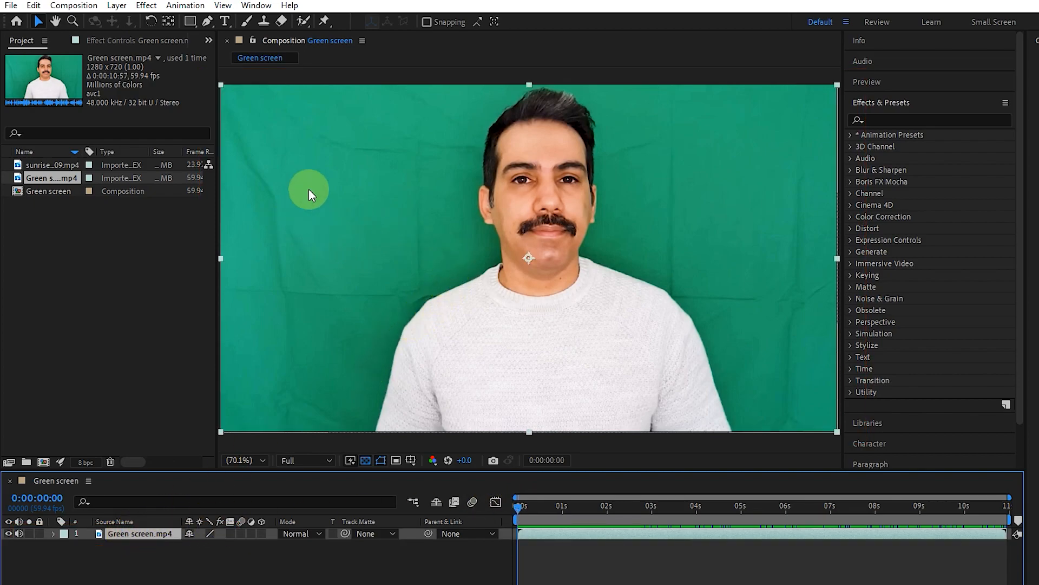
click(207, 22)
click(344, 397)
click(363, 330)
click(391, 285)
click(418, 233)
click(447, 144)
click(472, 93)
click(515, 74)
click(570, 70)
click(610, 78)
click(628, 98)
click(634, 126)
click(639, 156)
drag(642, 188, 643, 197)
drag(648, 217, 650, 224)
click(671, 246)
click(700, 264)
click(727, 285)
click(738, 310)
click(742, 335)
click(743, 372)
click(747, 405)
click(752, 446)
click(536, 443)
click(338, 445)
click(344, 397)
mouse_move(528, 505)
mouse_down()
mouse_move(879, 495)
mouse_move(516, 493)
mouse_move(517, 505)
mouse_up()
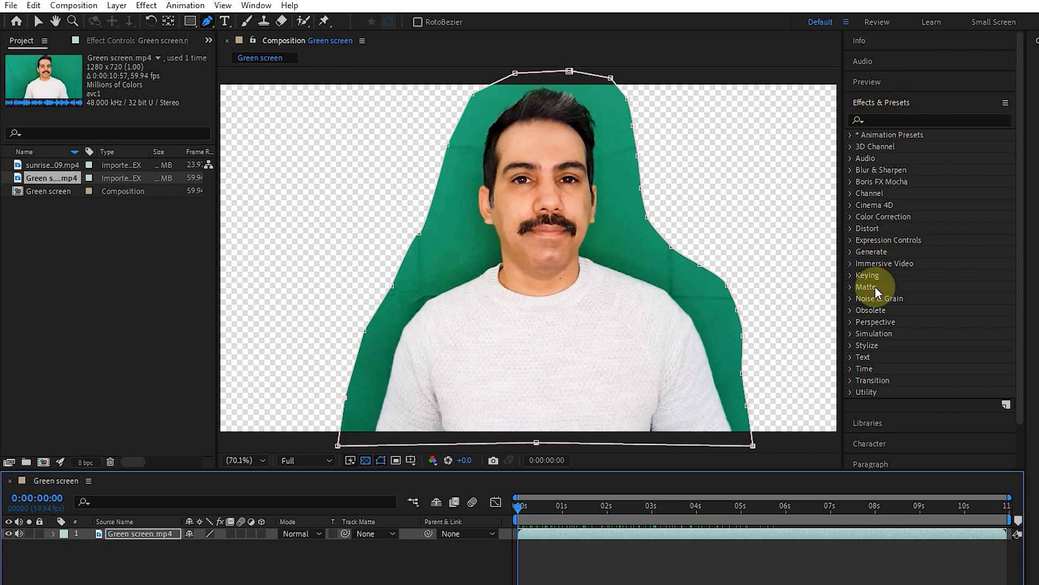
Apply Keylight (1.2) to the masked Green screen.mp4 layer and sample the green backdrop beside the man's neck as the Screen Colour
click(850, 275)
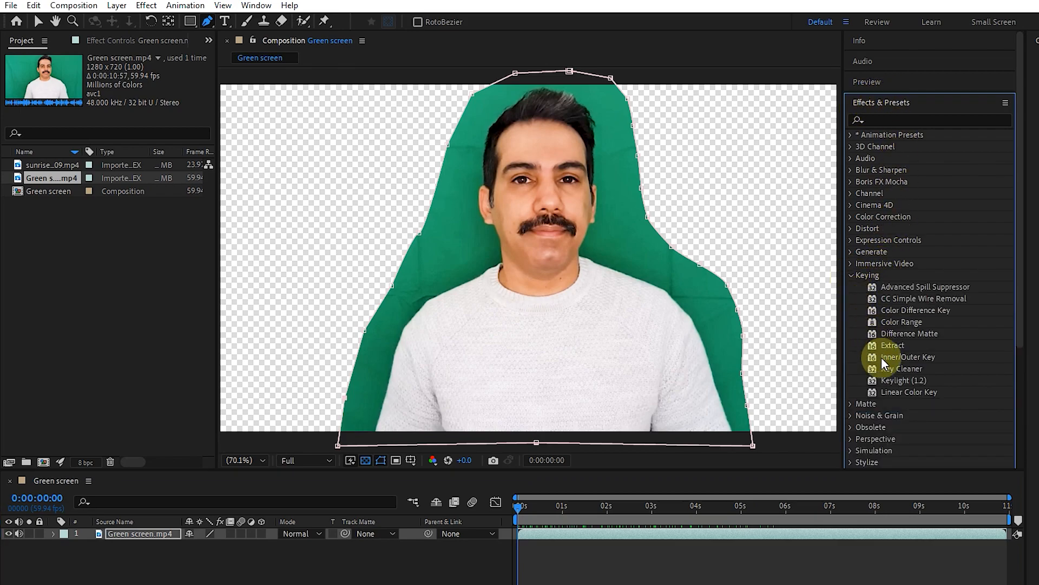
drag(888, 379, 516, 295)
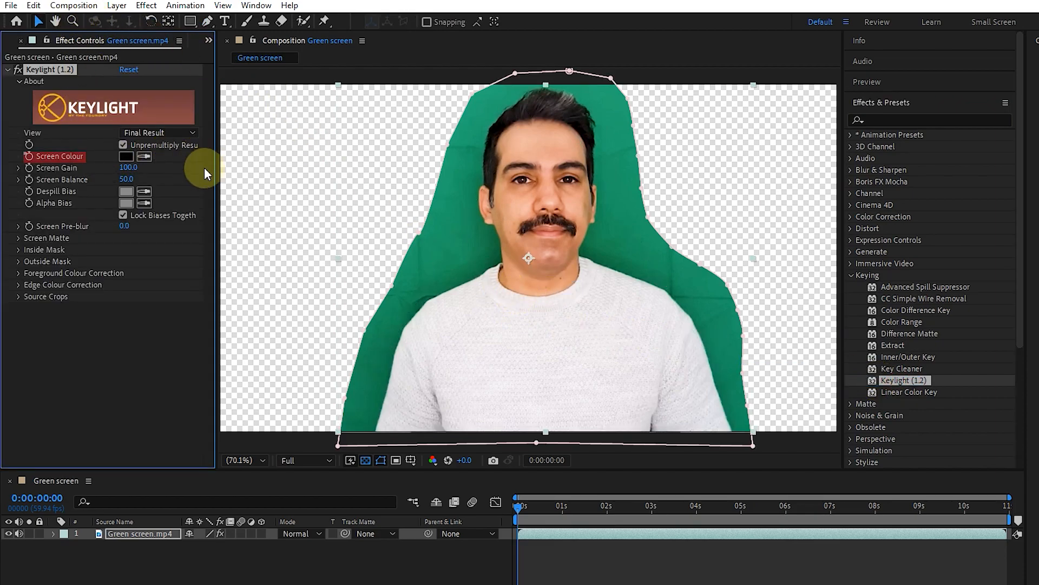
click(144, 157)
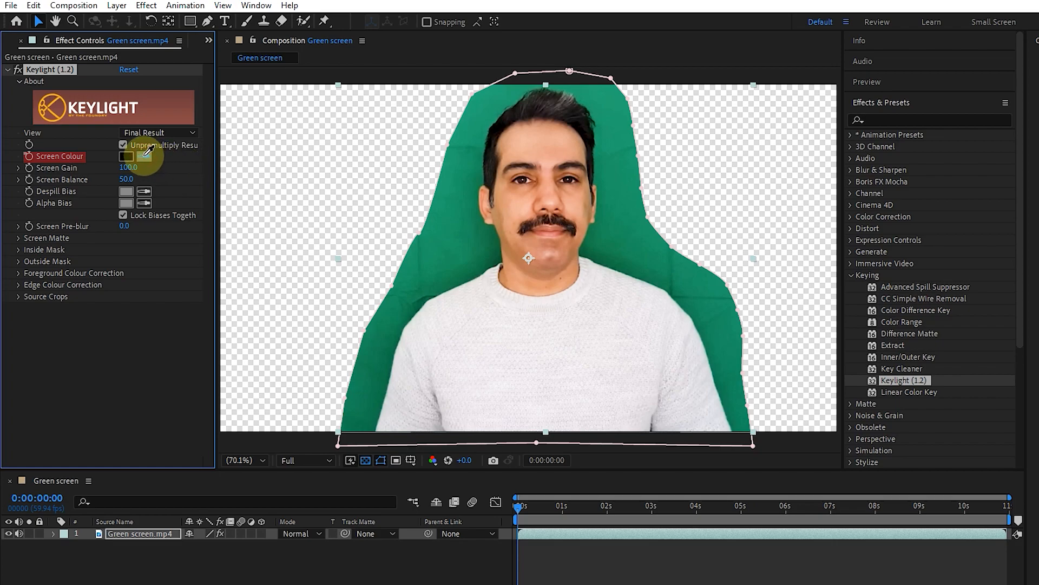
click(487, 263)
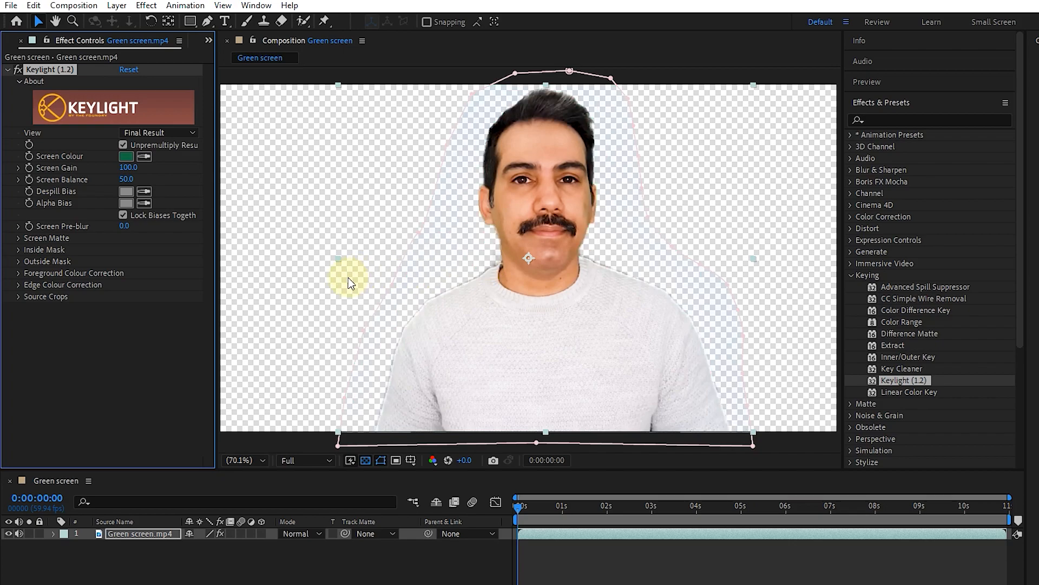
click(386, 569)
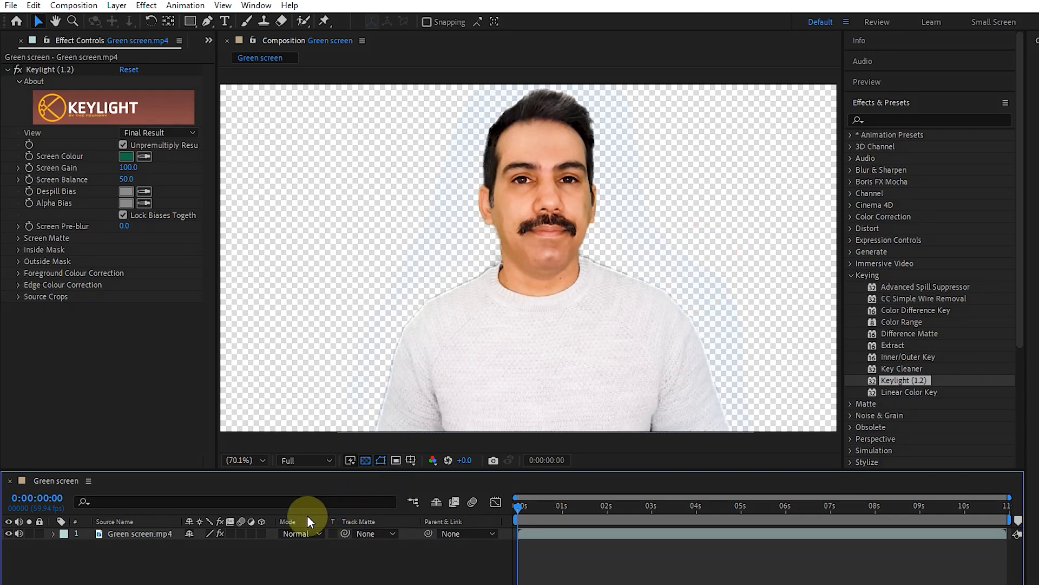
Try Keylight's Screen Gain at 197 and Screen Balance at 86, undoing each change
click(157, 532)
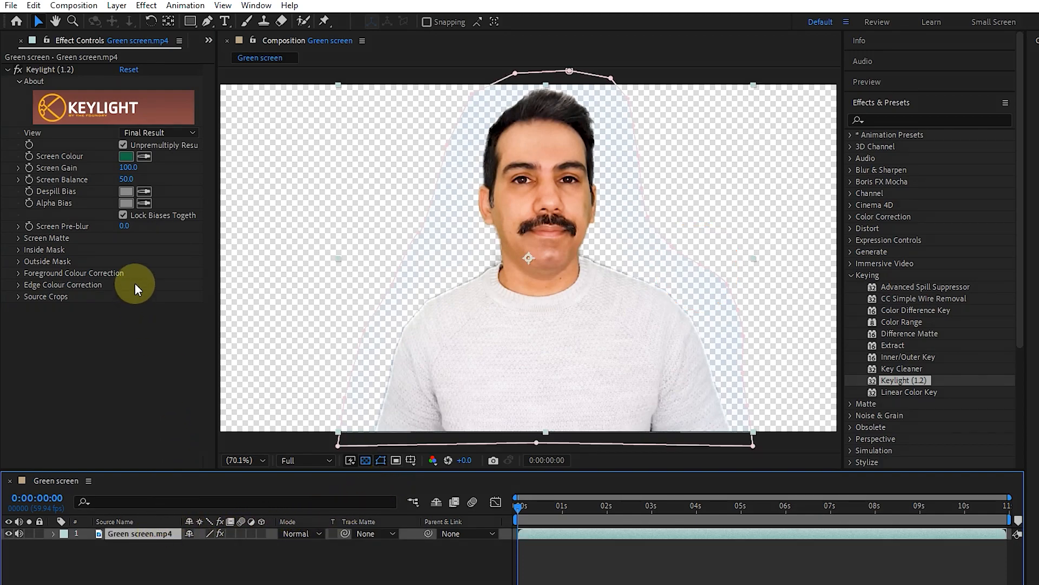
drag(128, 168, 209, 178)
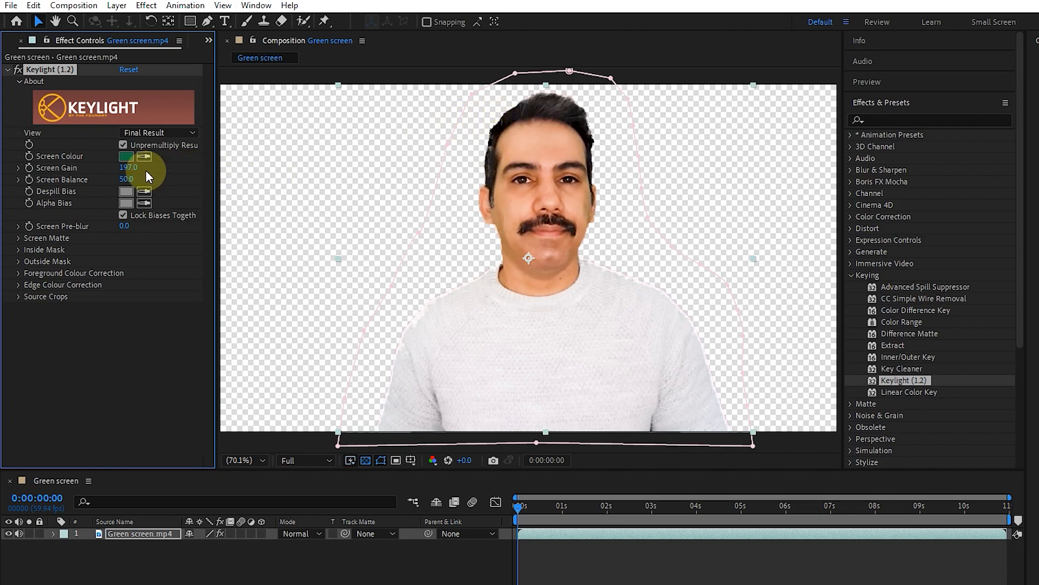
key(ctrl+z)
drag(126, 179, 140, 197)
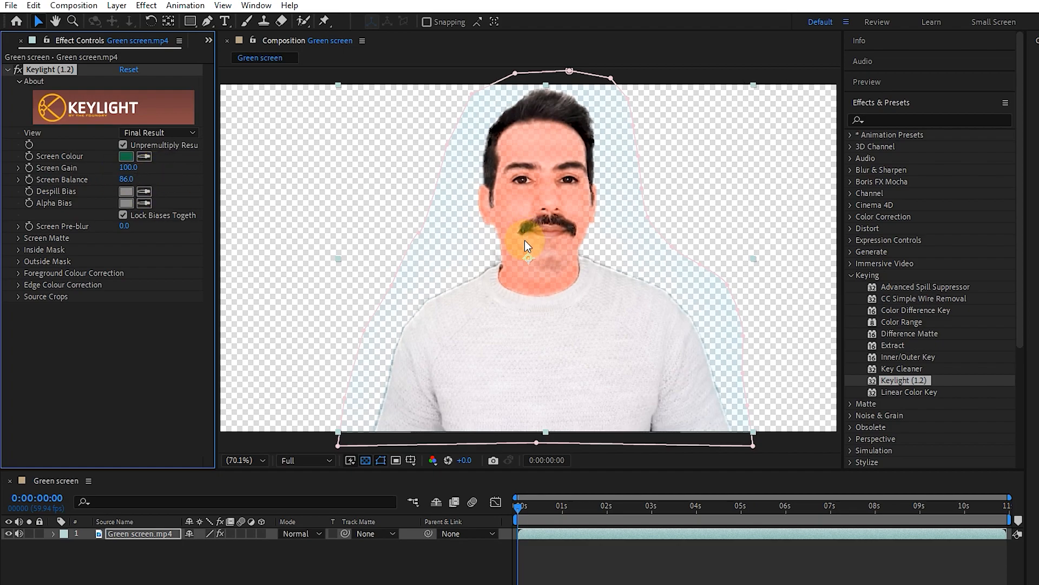
key(ctrl+z)
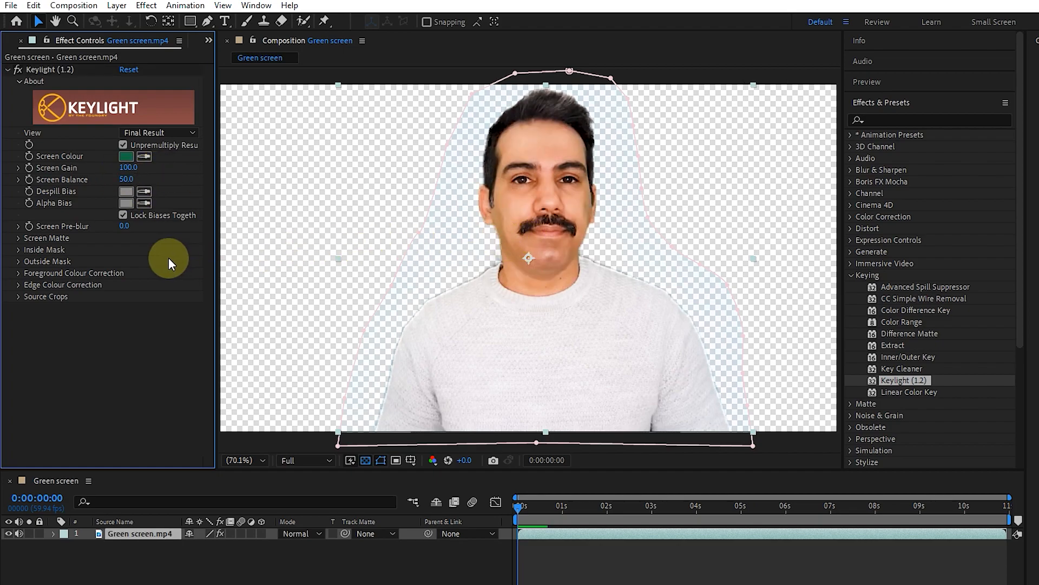
Preview the key in Keylight's Colour Correction Edges, Screen Matte and Inside Mask views
click(151, 132)
click(169, 193)
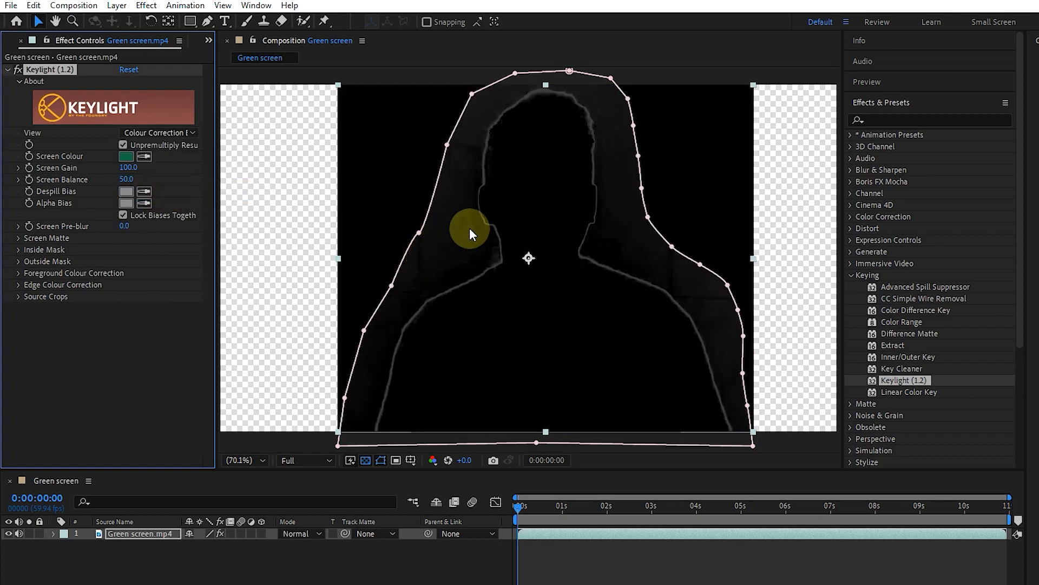
click(156, 134)
click(168, 209)
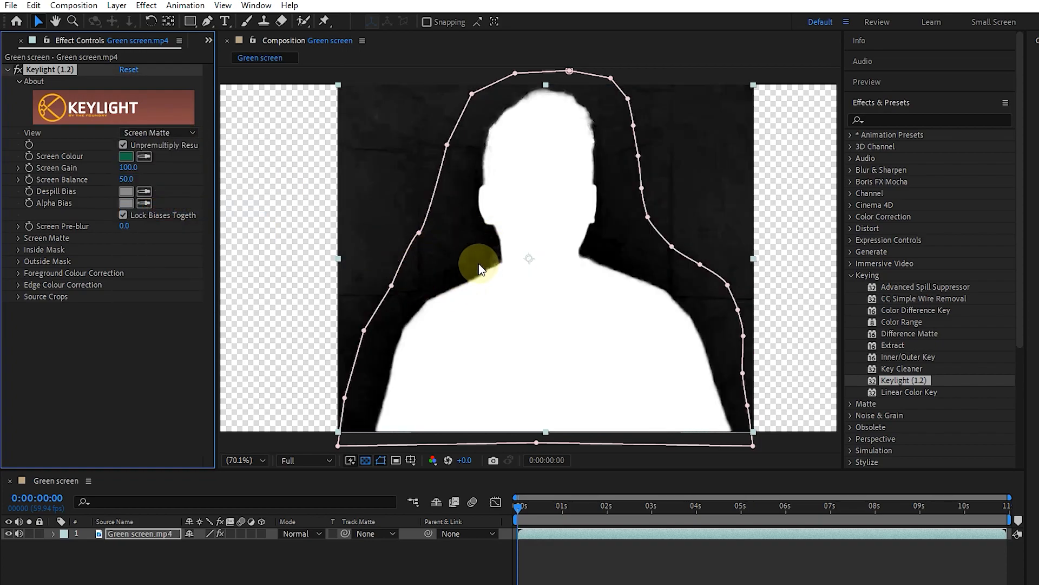
click(162, 135)
click(174, 224)
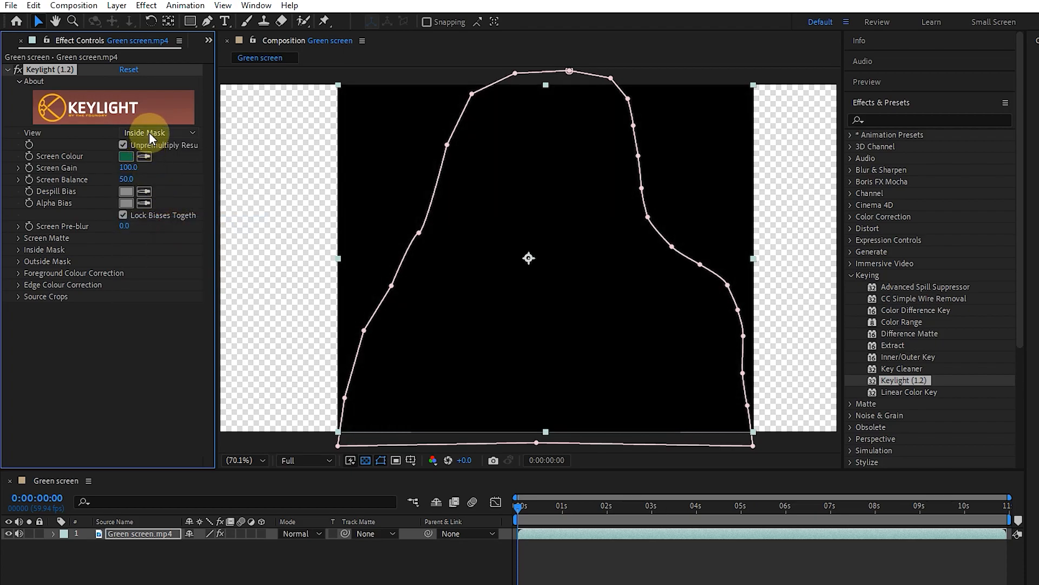
In Keylight's Screen Matte view, set Clip Black to 20.8 and Clip White to 82.2
click(148, 132)
click(161, 209)
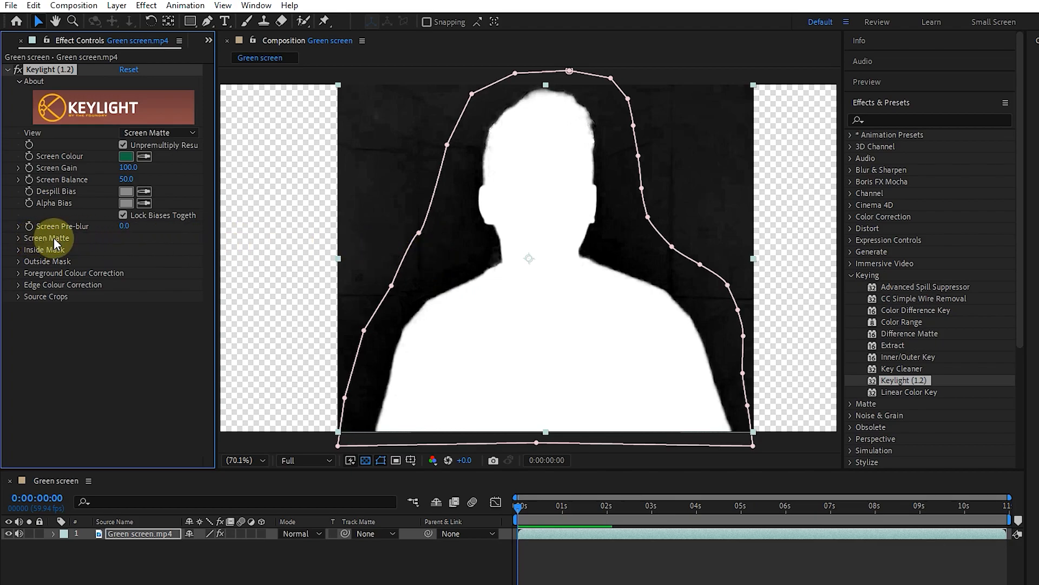
click(19, 238)
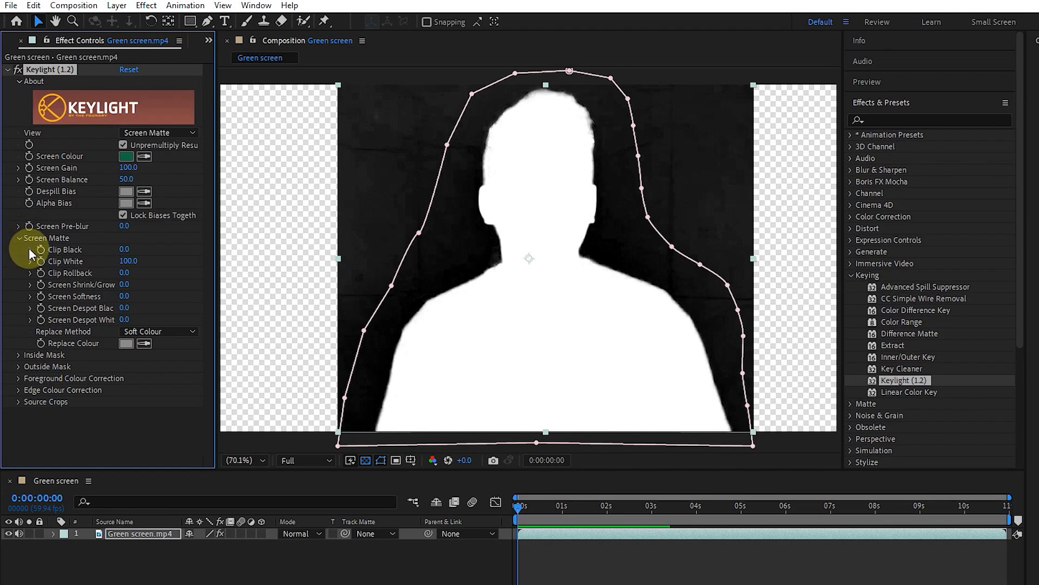
click(30, 249)
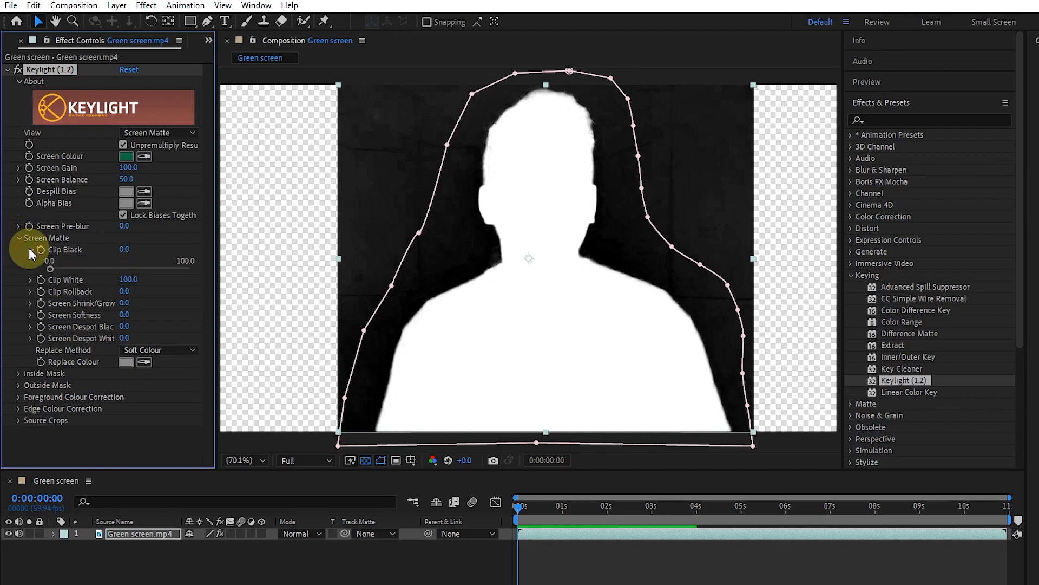
click(29, 280)
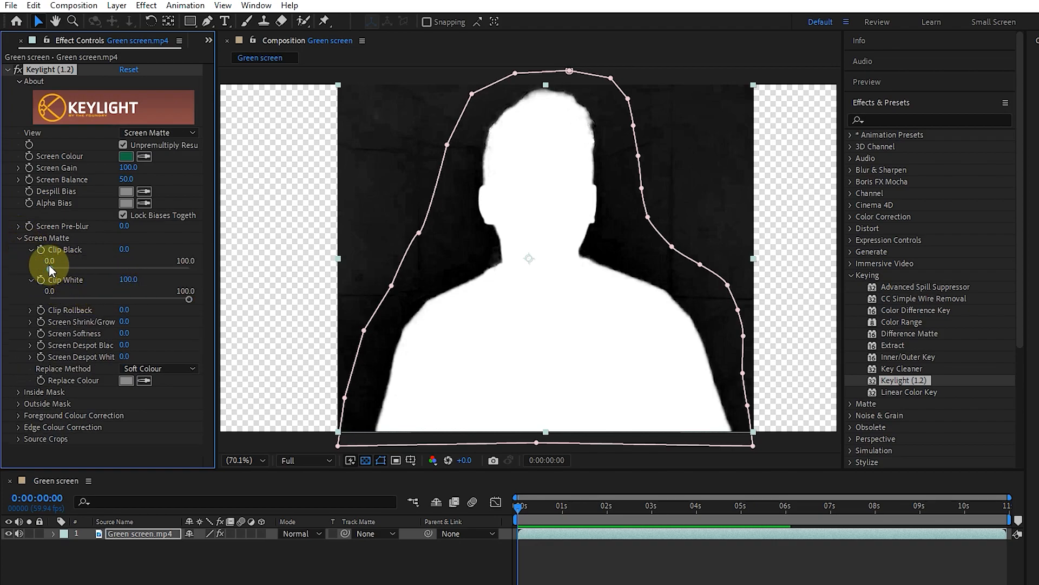
drag(49, 265, 79, 269)
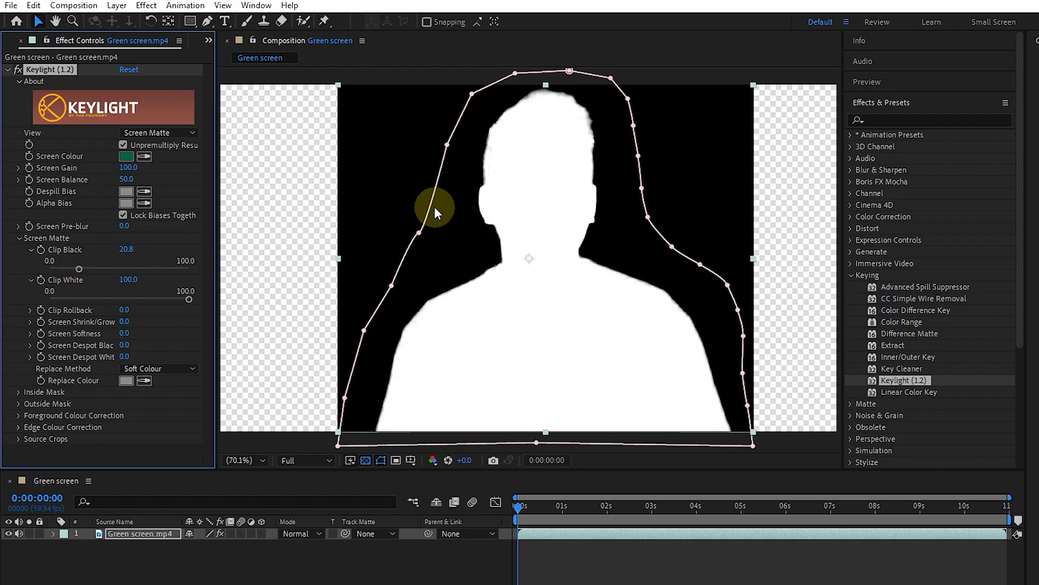
mouse_move(188, 297)
mouse_down()
mouse_move(157, 297)
mouse_move(190, 297)
mouse_move(171, 300)
mouse_up()
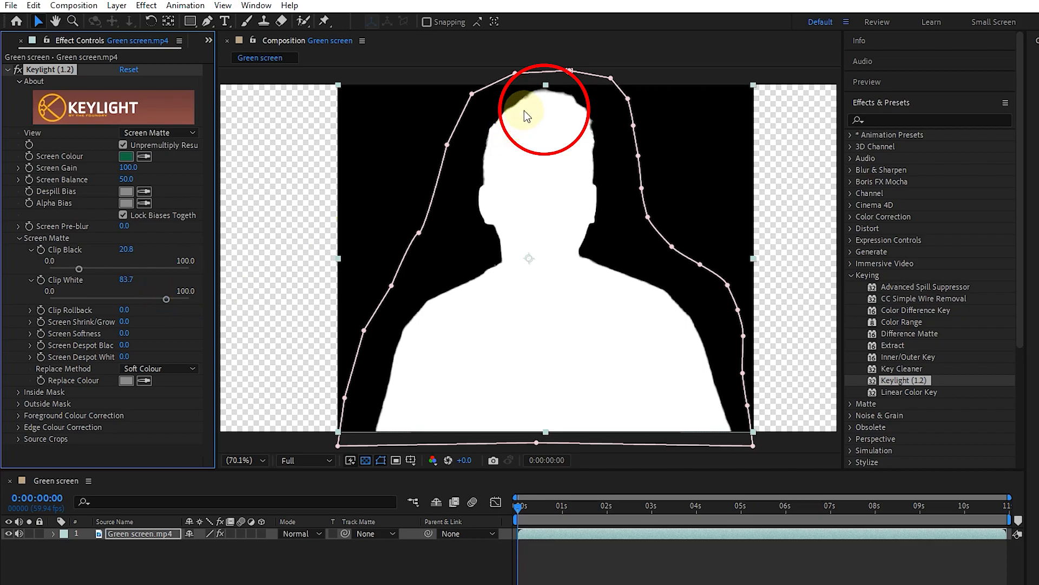
drag(169, 298, 164, 297)
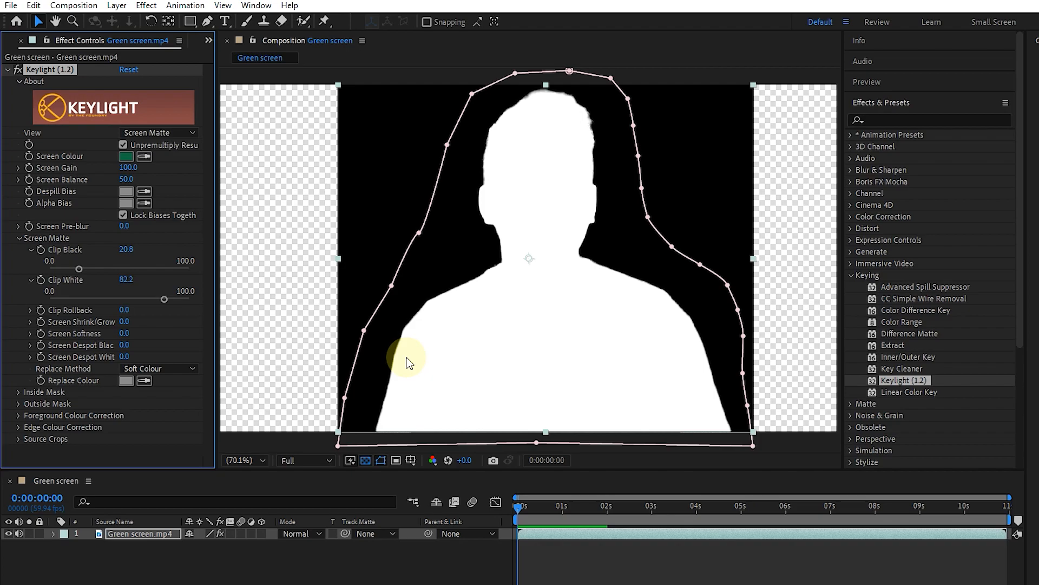
Return Keylight's view to Final Result and scrub the footage with the layer deselected to check the key
click(163, 133)
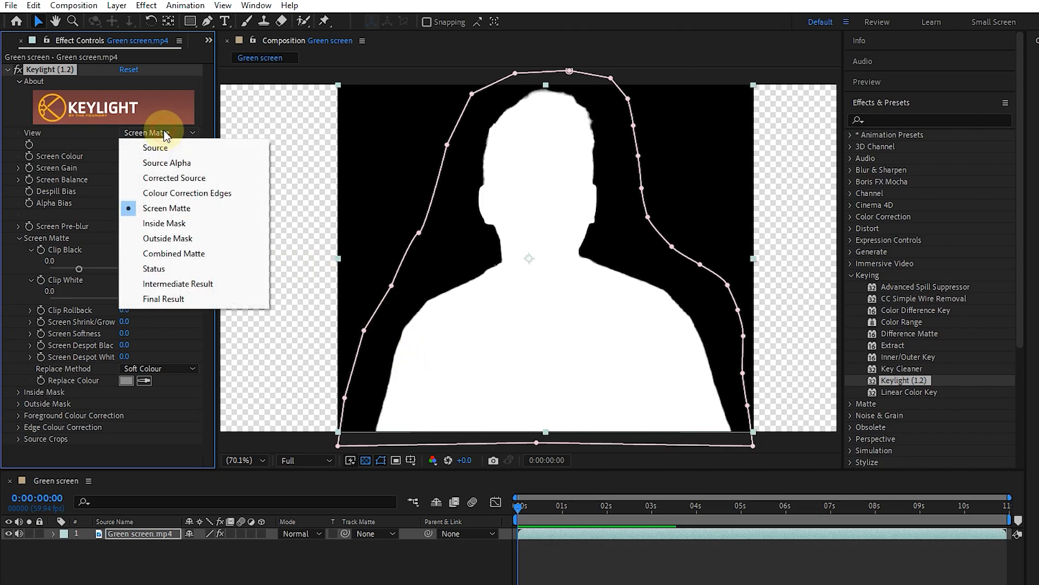
click(162, 299)
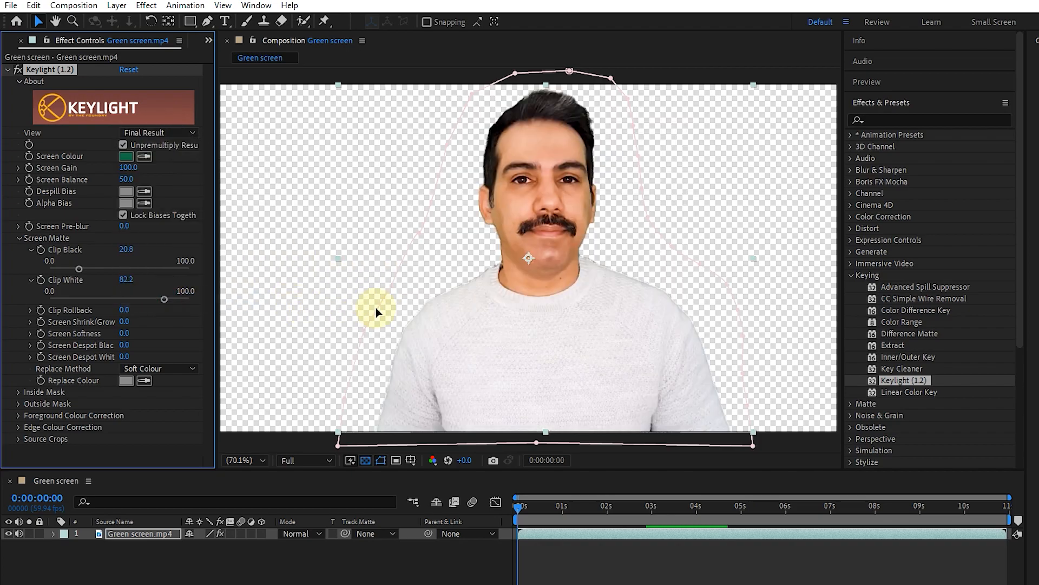
click(333, 567)
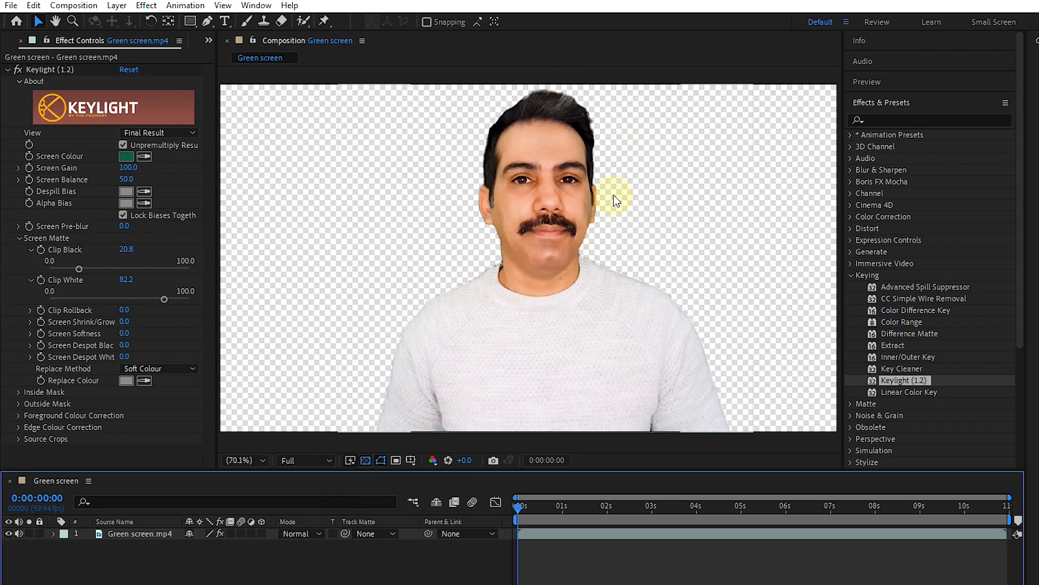
drag(518, 505, 480, 498)
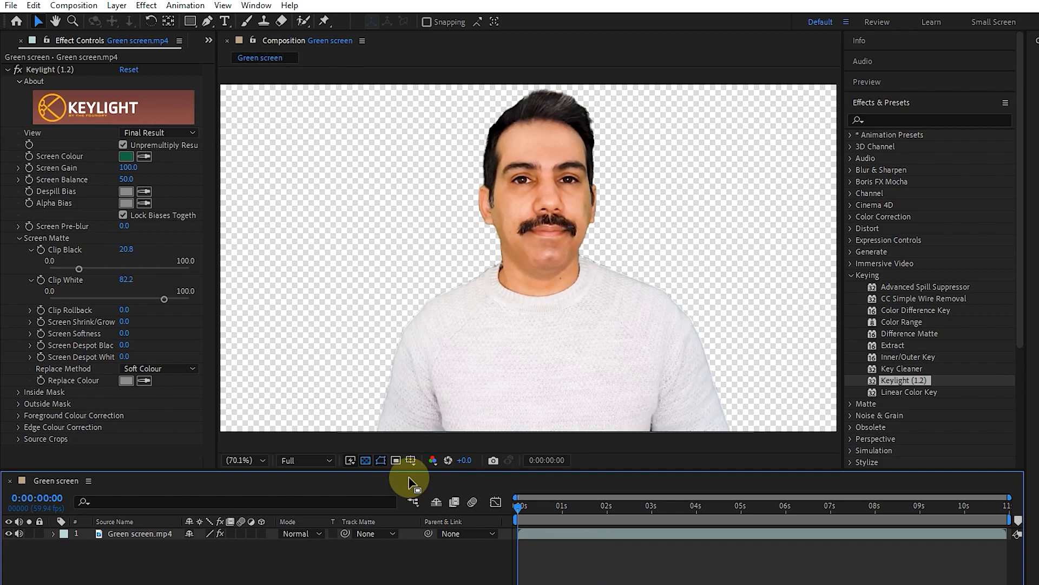
Toggle the transparency grid off and on to inspect the keyed subject against both backdrops
click(365, 460)
click(365, 460)
click(366, 460)
click(366, 460)
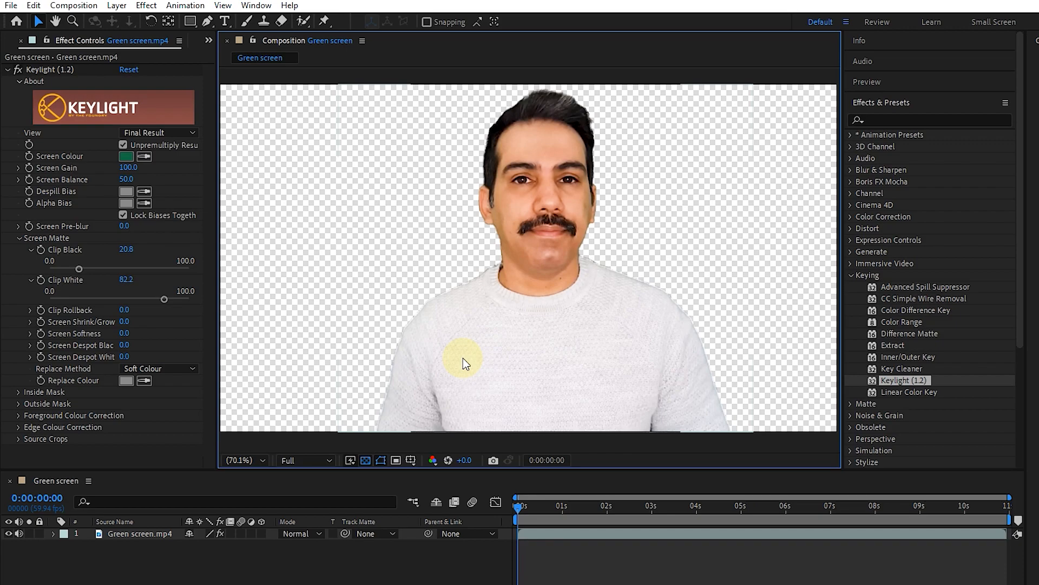
Add the sunrise-22609.mp4 footage to the composition as the background beneath the Green screen.mp4 layer
click(209, 40)
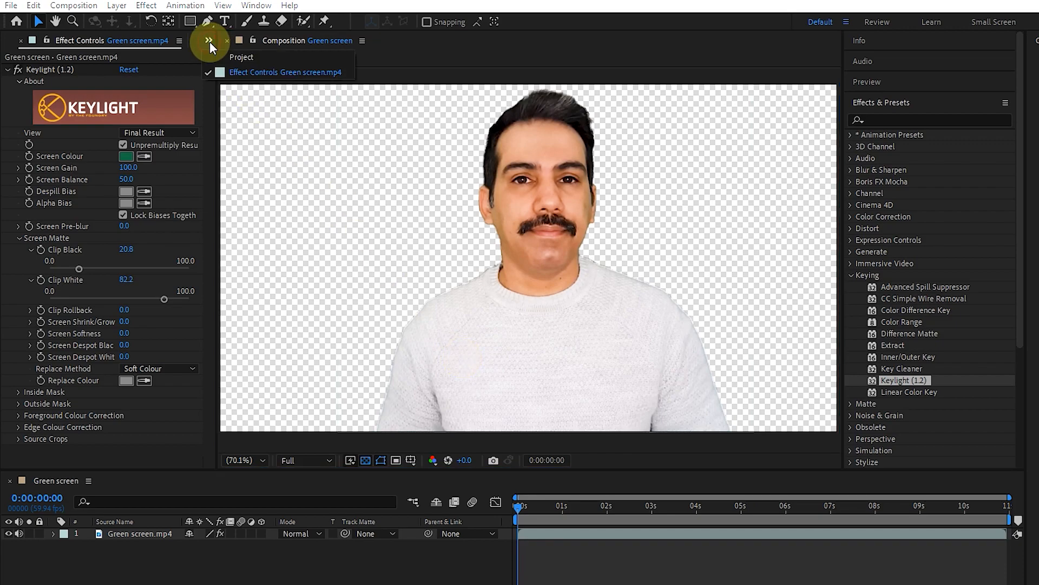
click(230, 69)
drag(50, 165, 102, 582)
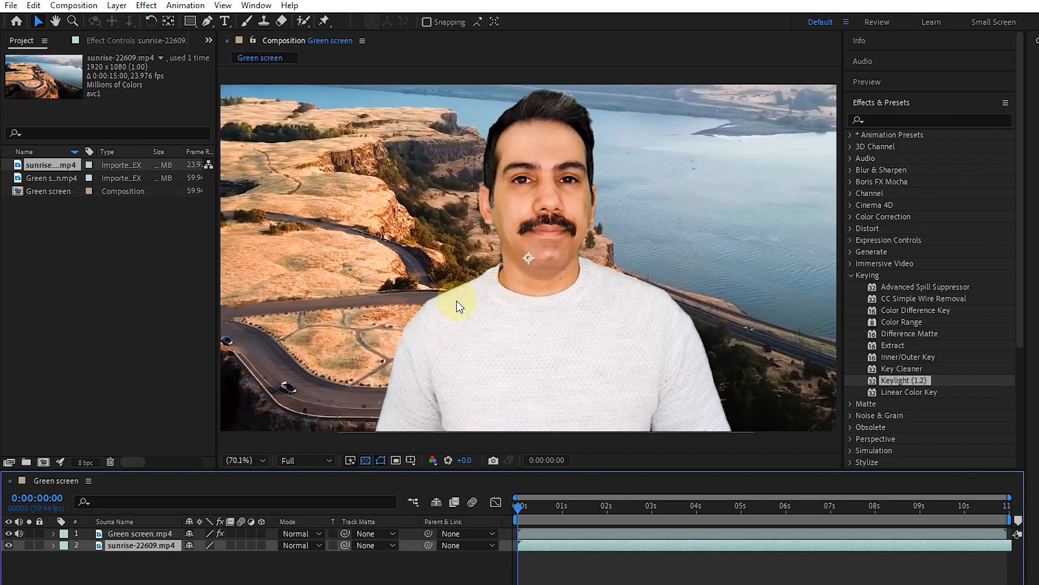
Set Keylight's Screen Shrink/Grow to -0.2 on the Green screen.mp4 layer
scroll(525, 234, up, 1)
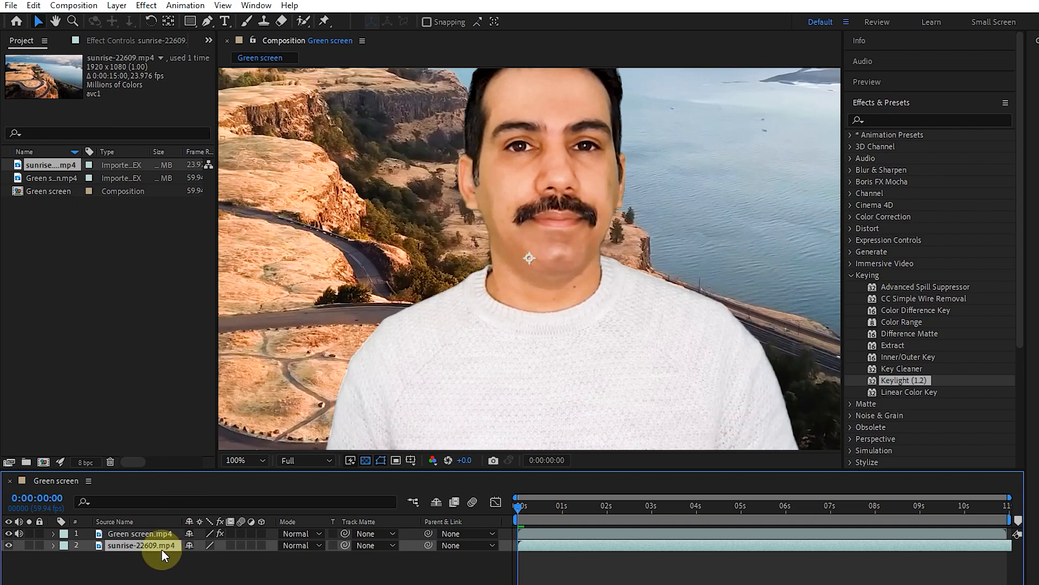
click(139, 535)
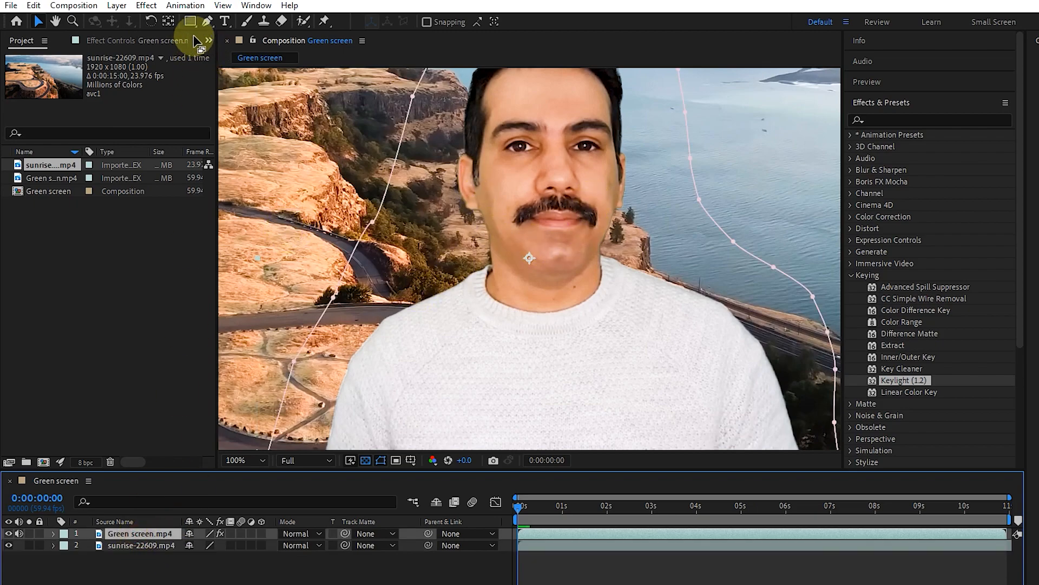
click(209, 41)
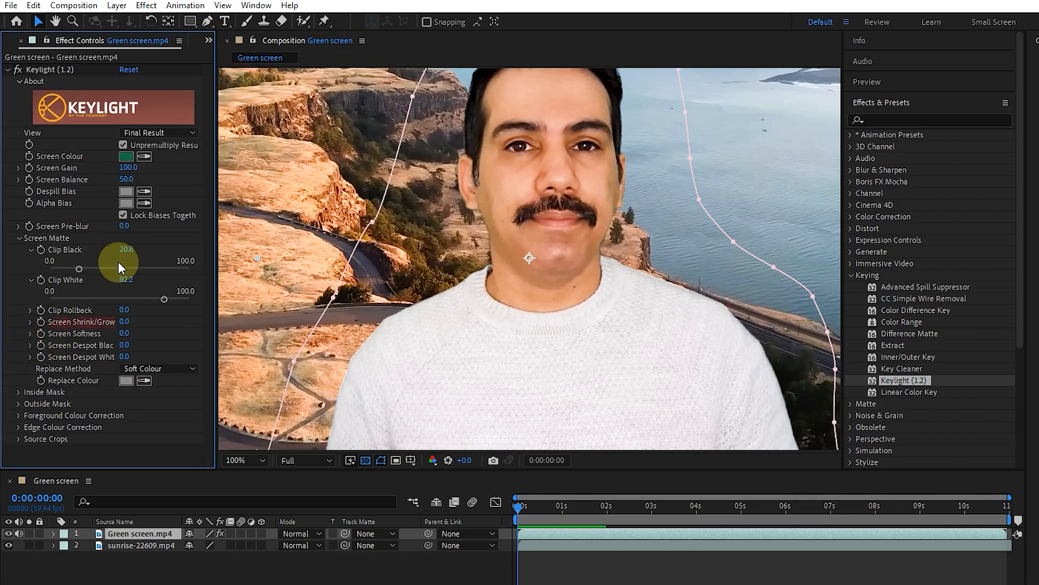
mouse_move(124, 324)
mouse_down()
mouse_move(103, 321)
mouse_move(128, 321)
mouse_up()
click(460, 266)
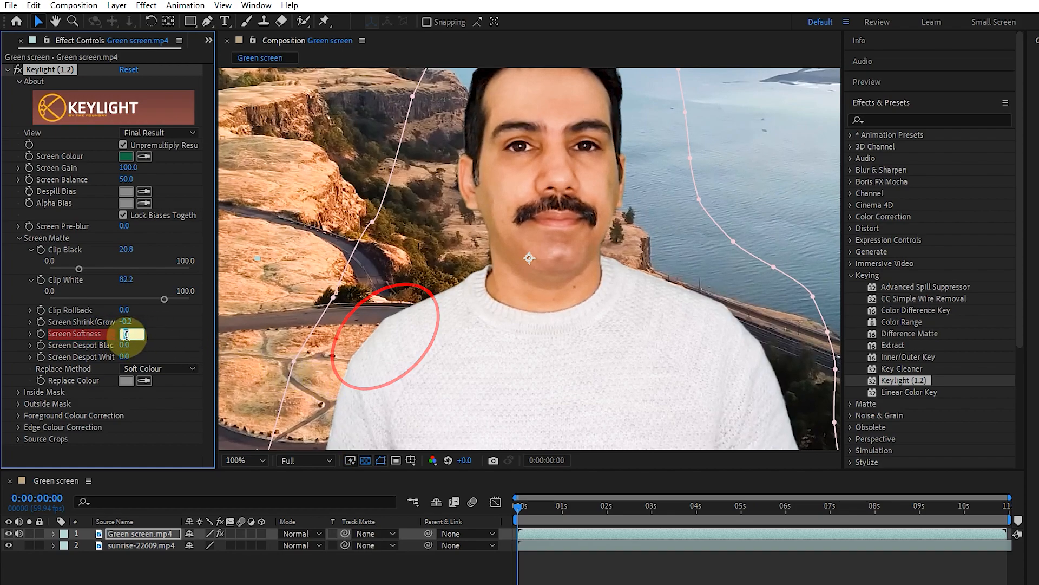
Set Keylight's Screen Softness to 0.1 on the Green screen.mp4 layer
text(0.1)
key(Return)
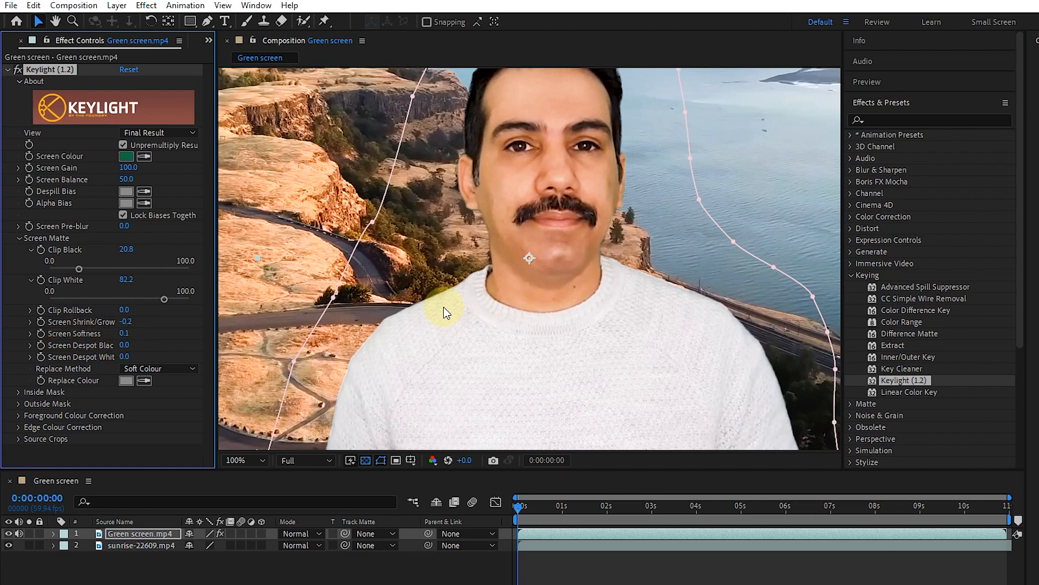
Fit the whole frame in the viewer, deselect the layer and play back the composite to check the keyed edges over the landscape
click(252, 460)
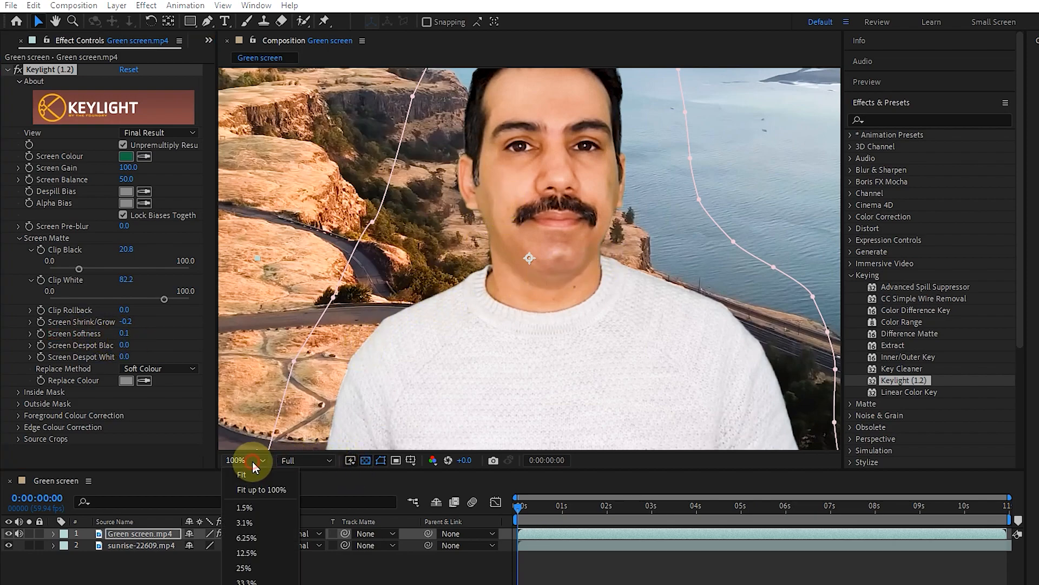
click(253, 476)
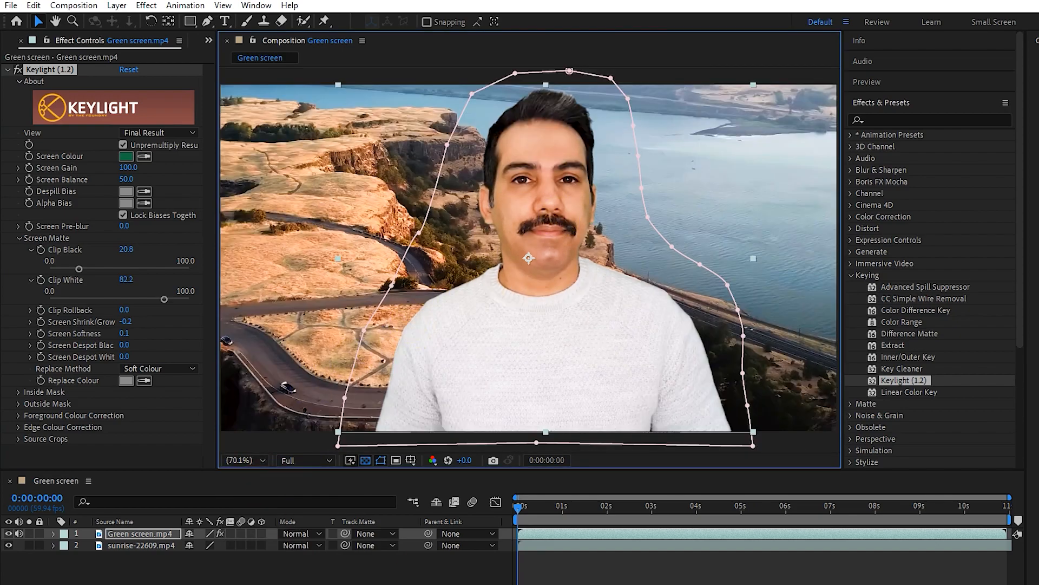
click(416, 571)
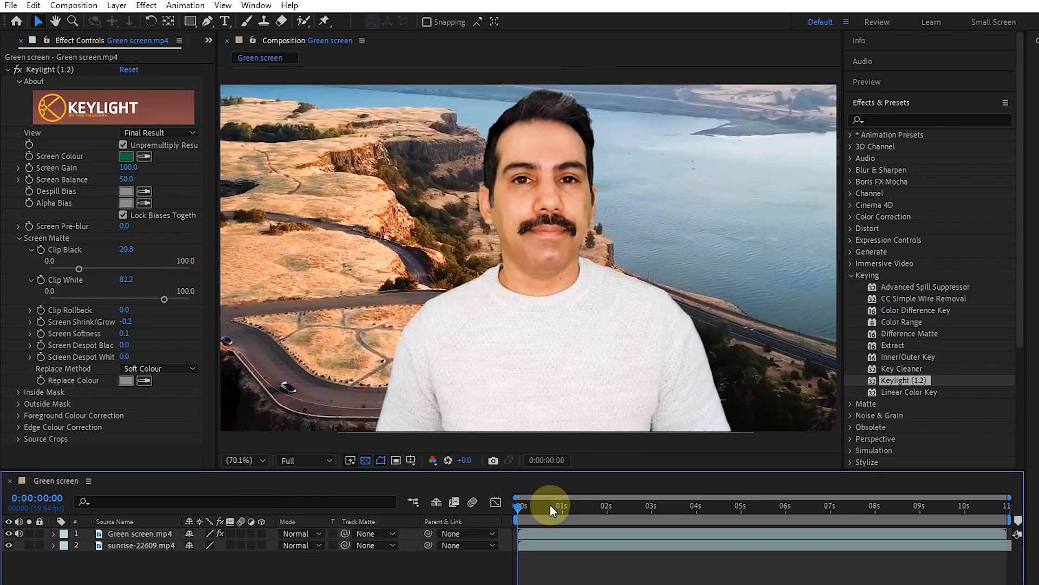
key(space)
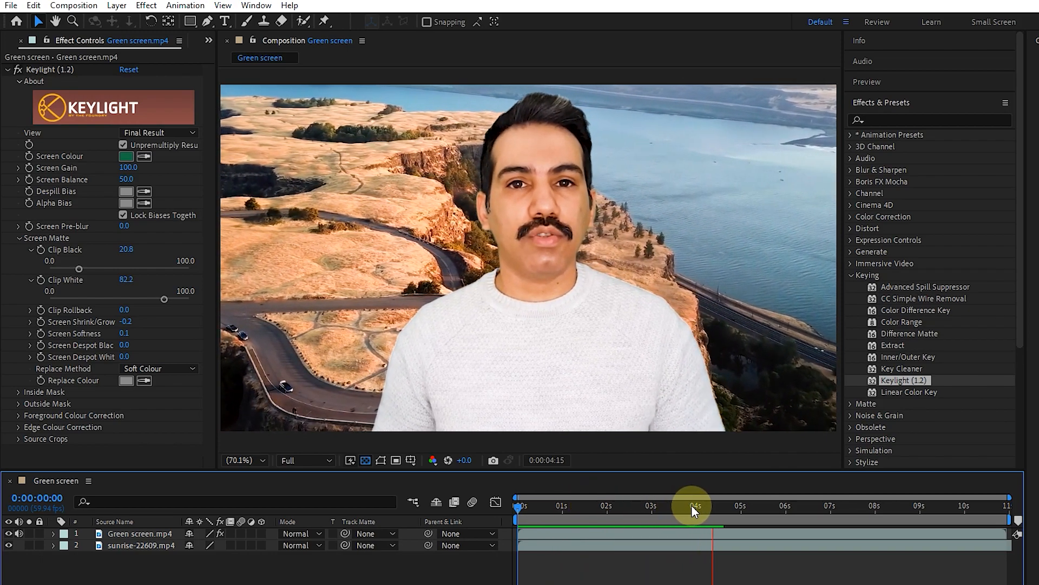
key(space)
key(space)
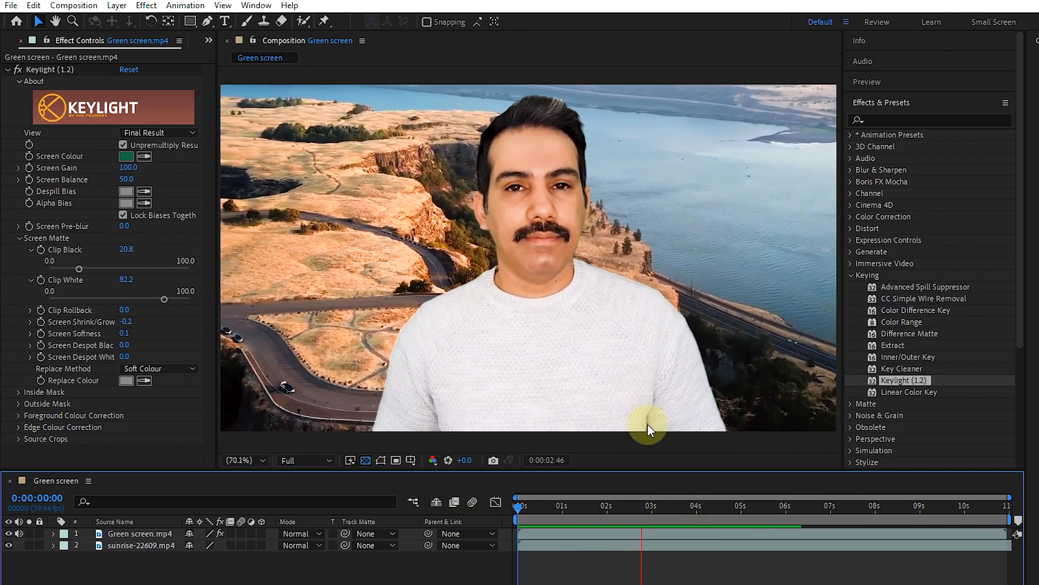
drag(561, 505, 469, 488)
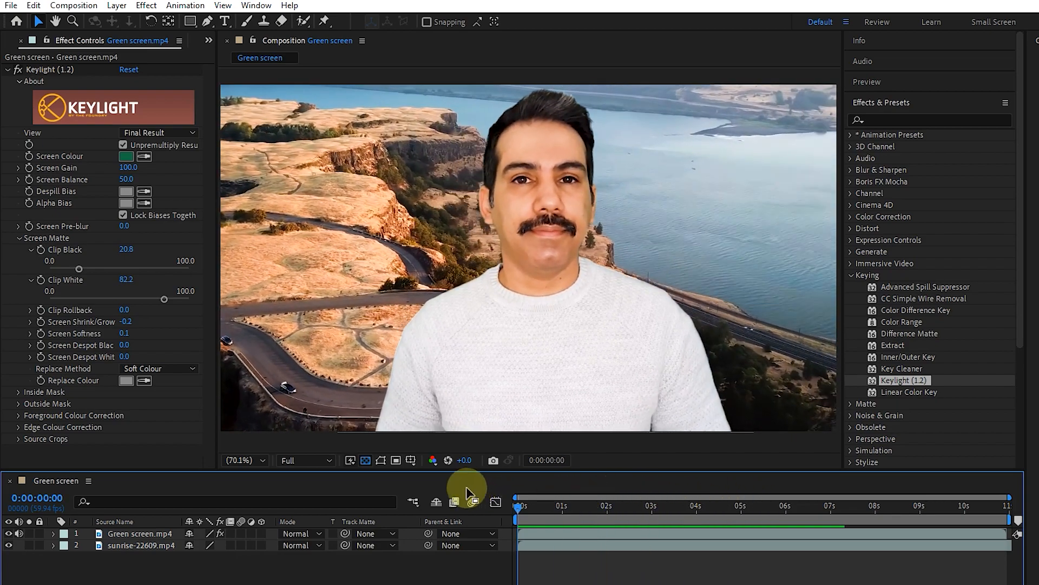
Apply the Brightness & Contrast colour correction effect to the Green screen.mp4 layer, with the Keylight settings collapsed
click(151, 531)
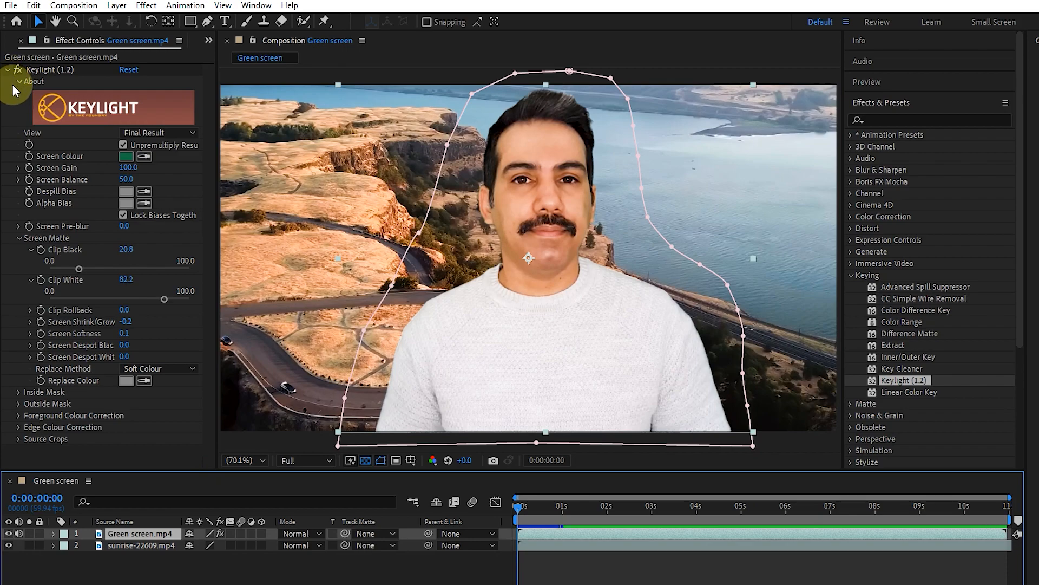
click(7, 69)
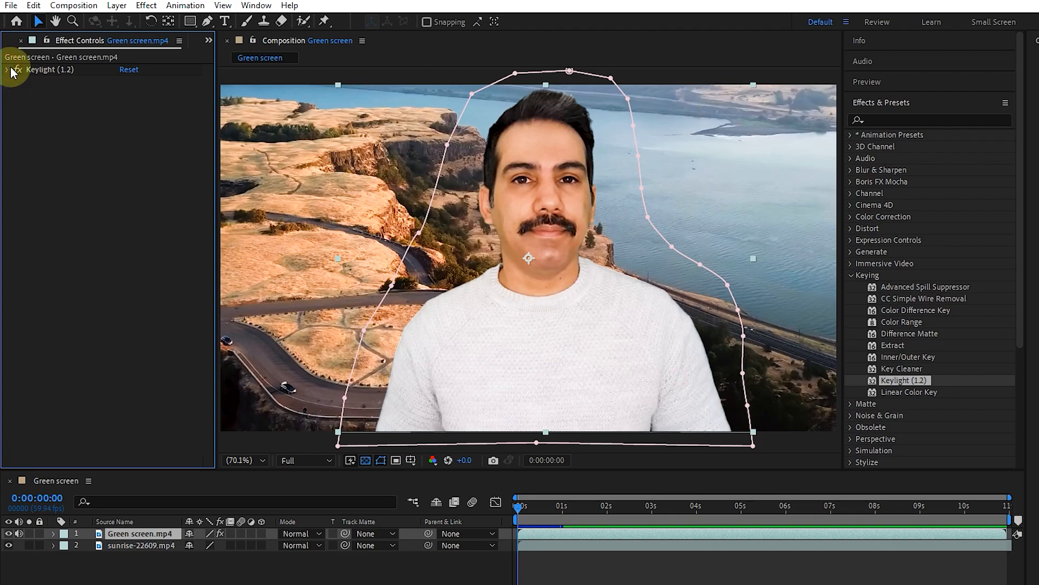
click(849, 276)
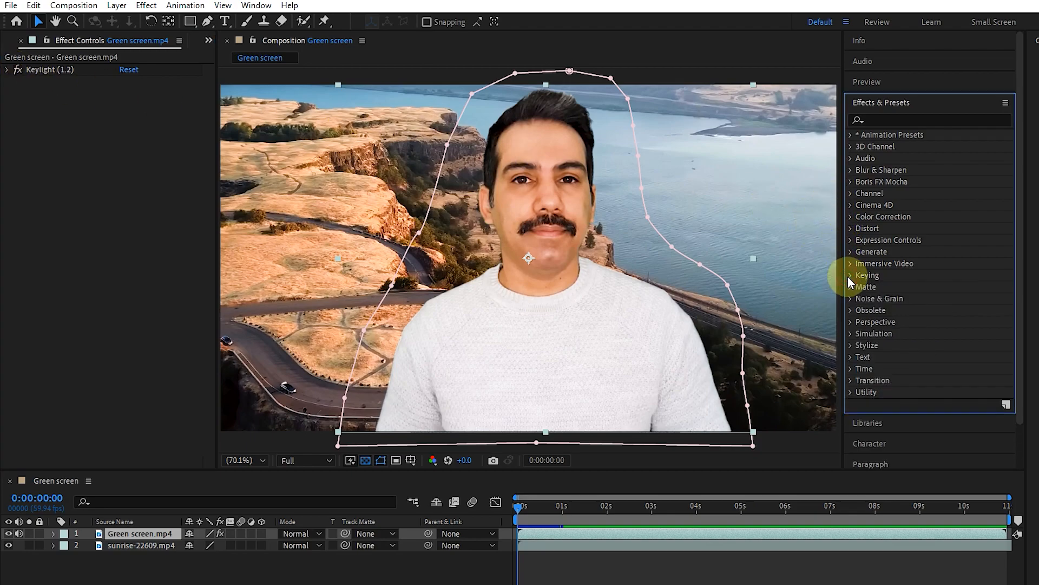
click(850, 217)
drag(914, 273, 537, 299)
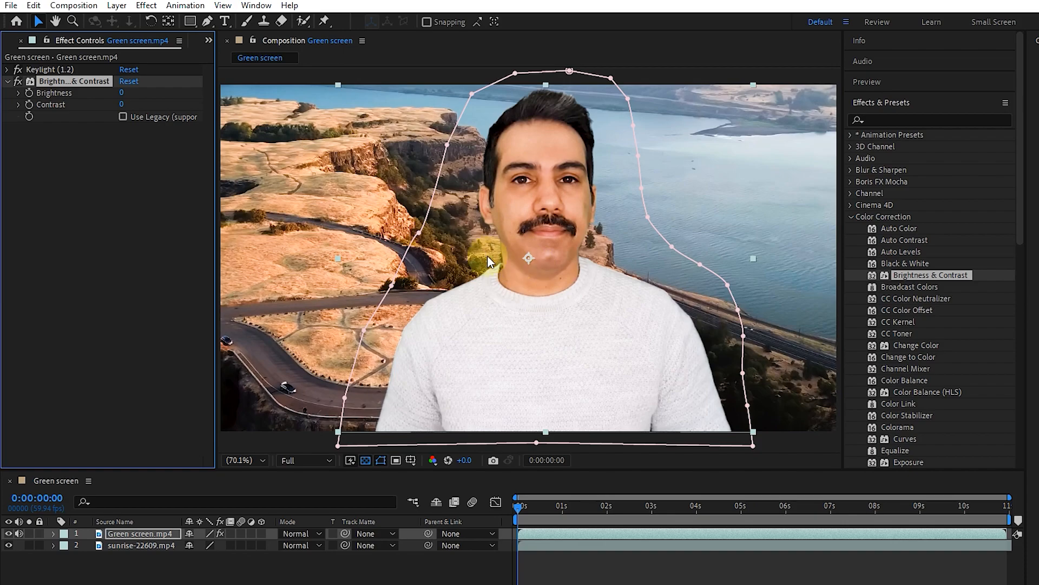
Set the subject layer's Brightness to -11 and Contrast to 2, and play back the composite with the layer deselected
drag(122, 94, 116, 92)
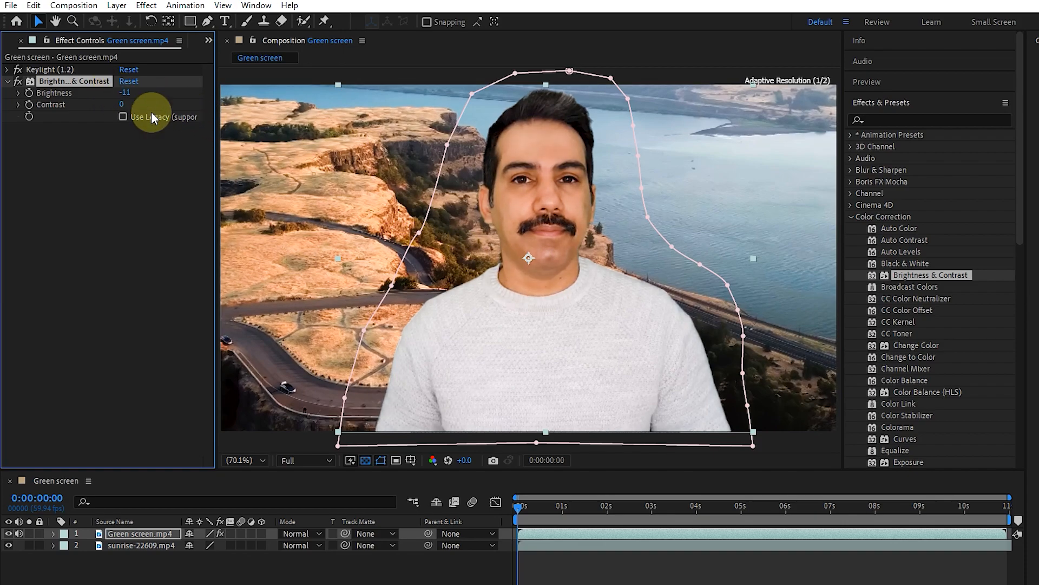
drag(132, 104, 128, 107)
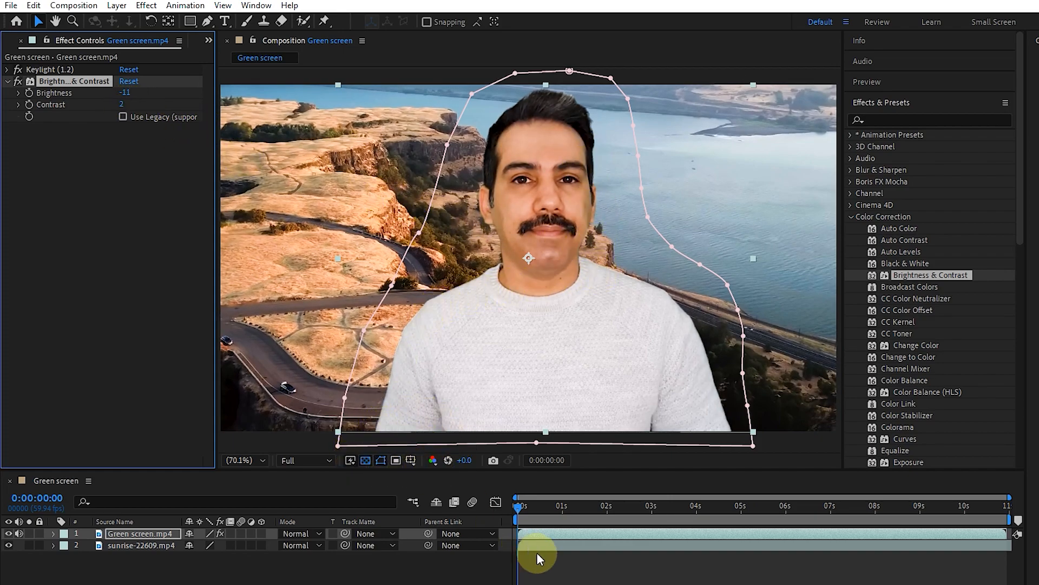
click(291, 566)
key(space)
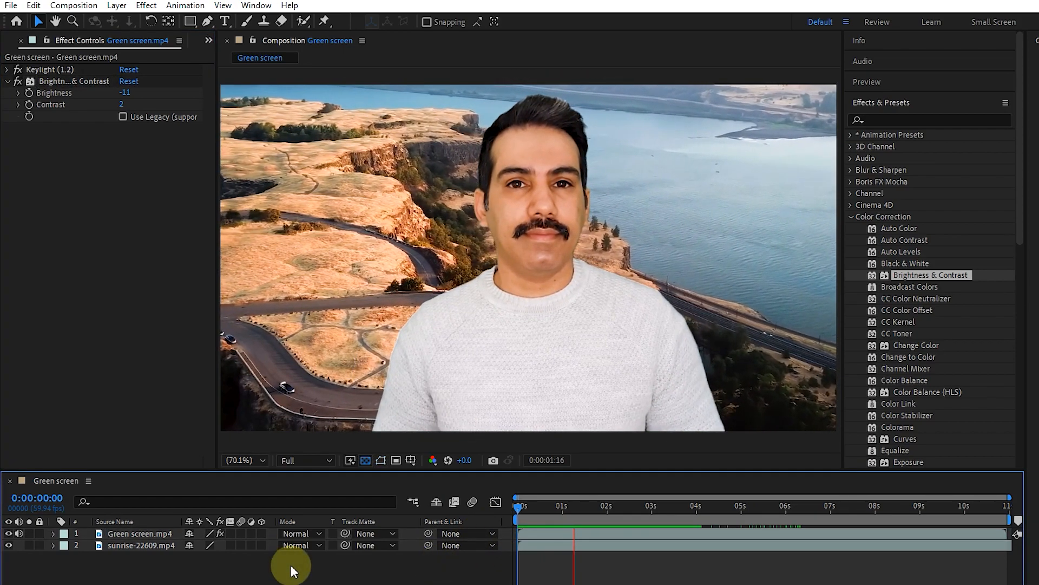